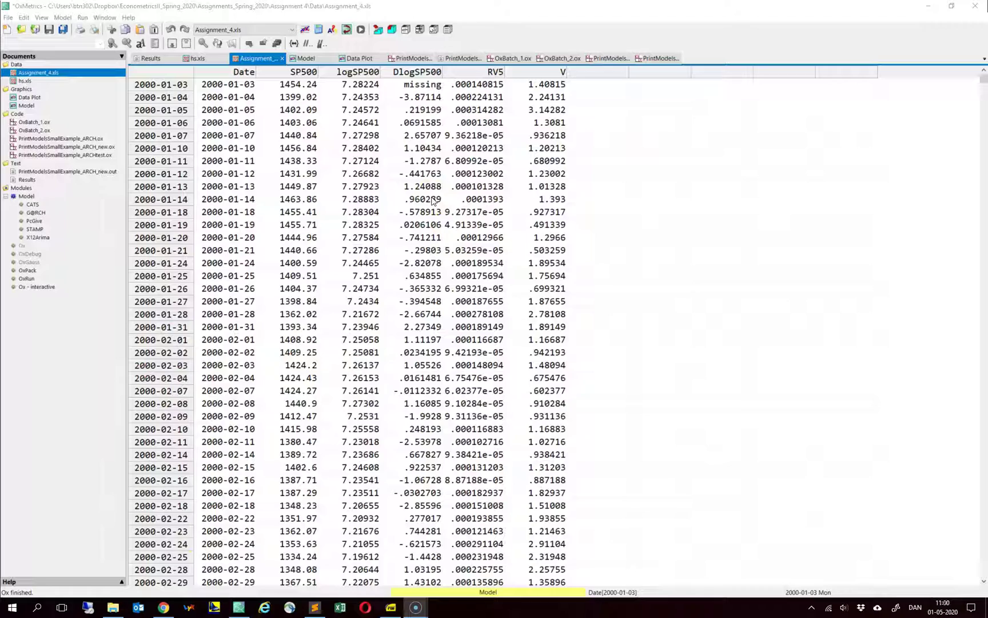
Formulate a financial model of DlogSP500 with a constant
click(378, 30)
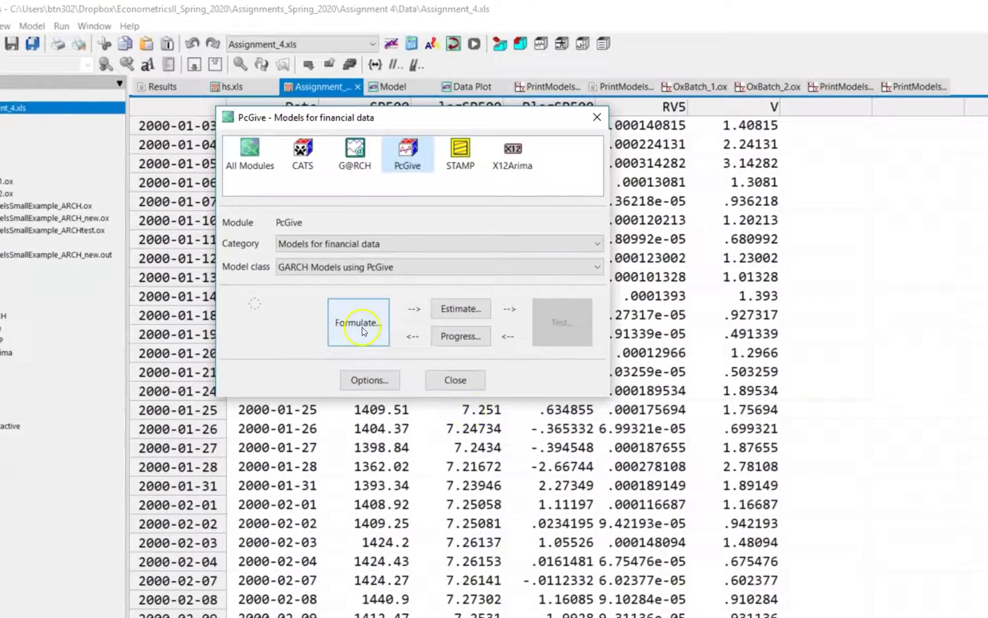
click(371, 293)
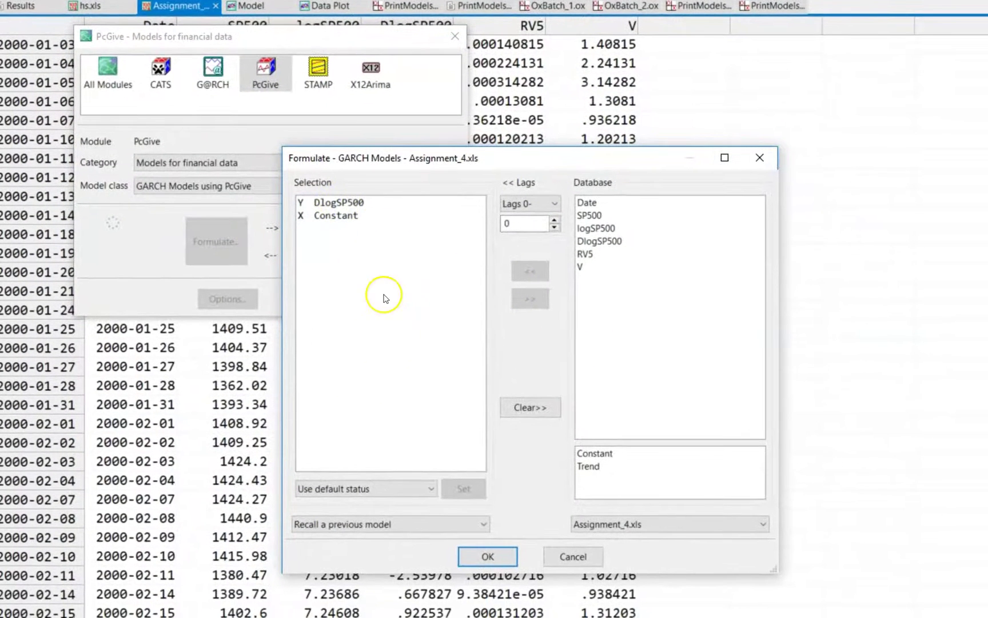
click(486, 556)
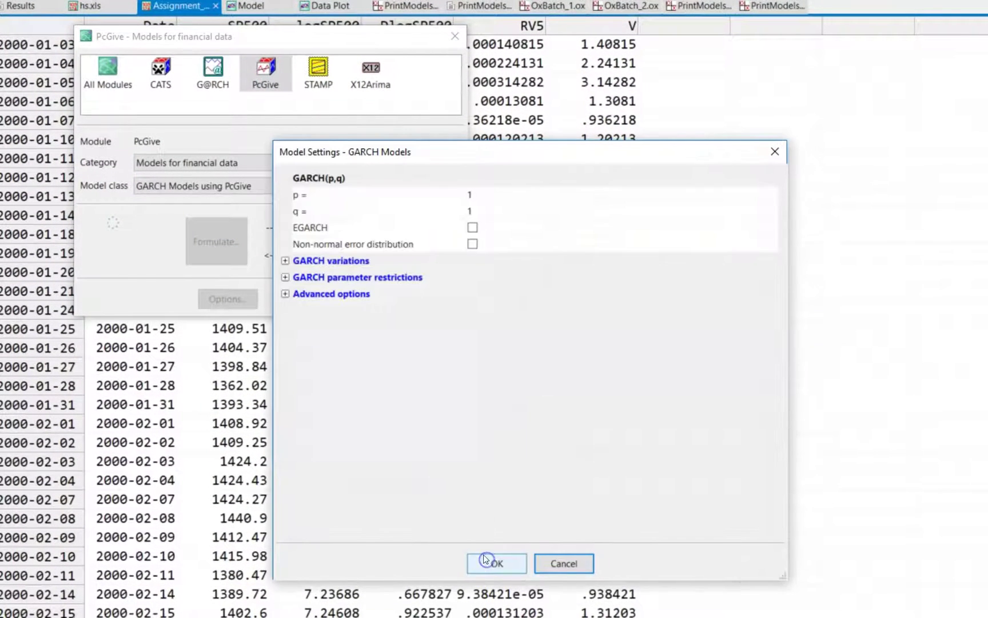
Set GARCH p=1, q=1 with alpha,beta>=0 and estimate over 2000-01-04 to 2020-02-25
click(286, 277)
click(286, 359)
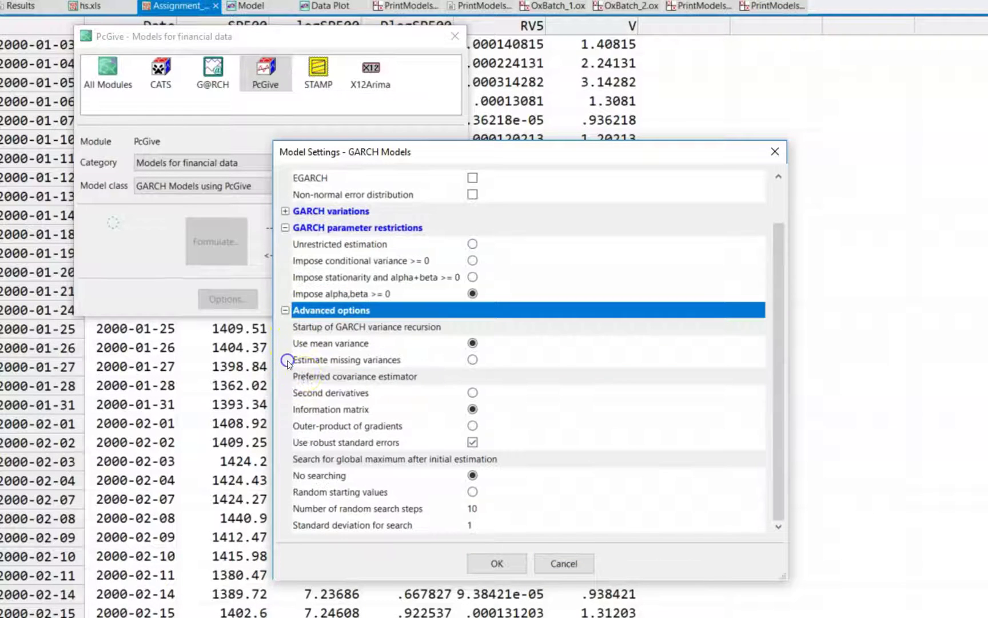
click(495, 563)
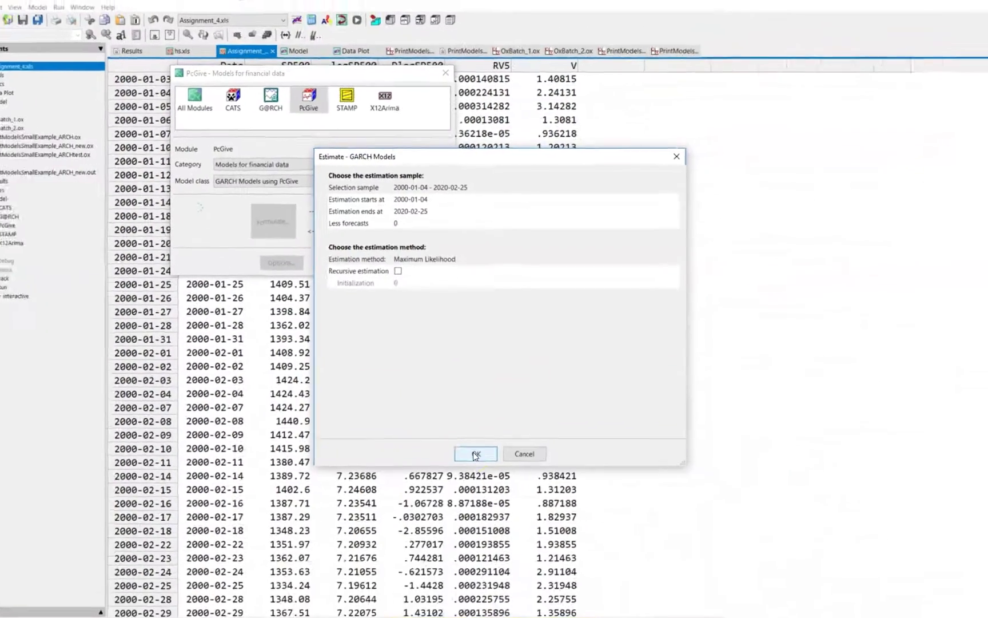
click(494, 563)
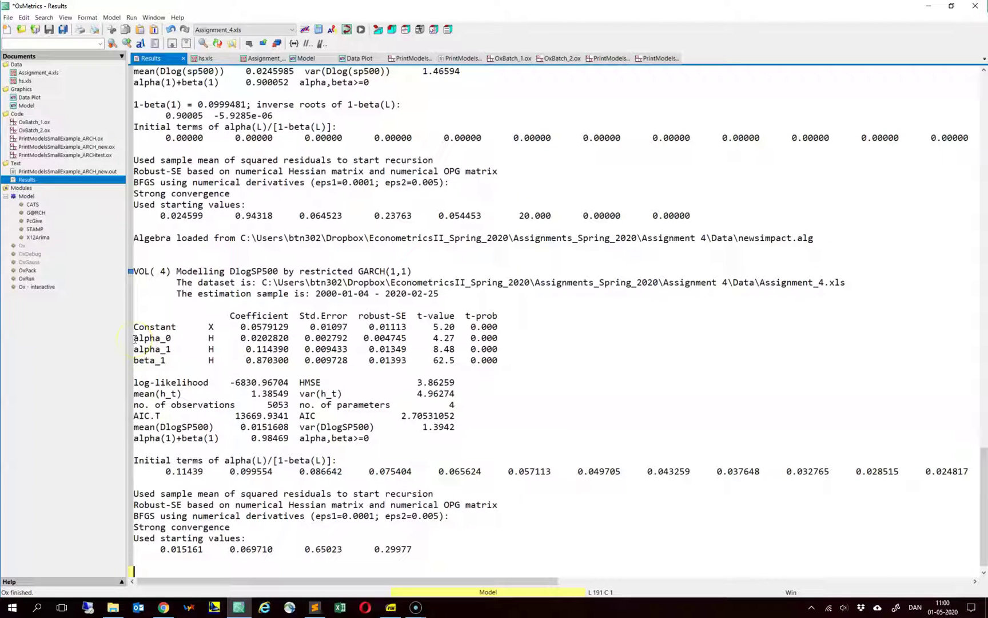
double_click(135, 340)
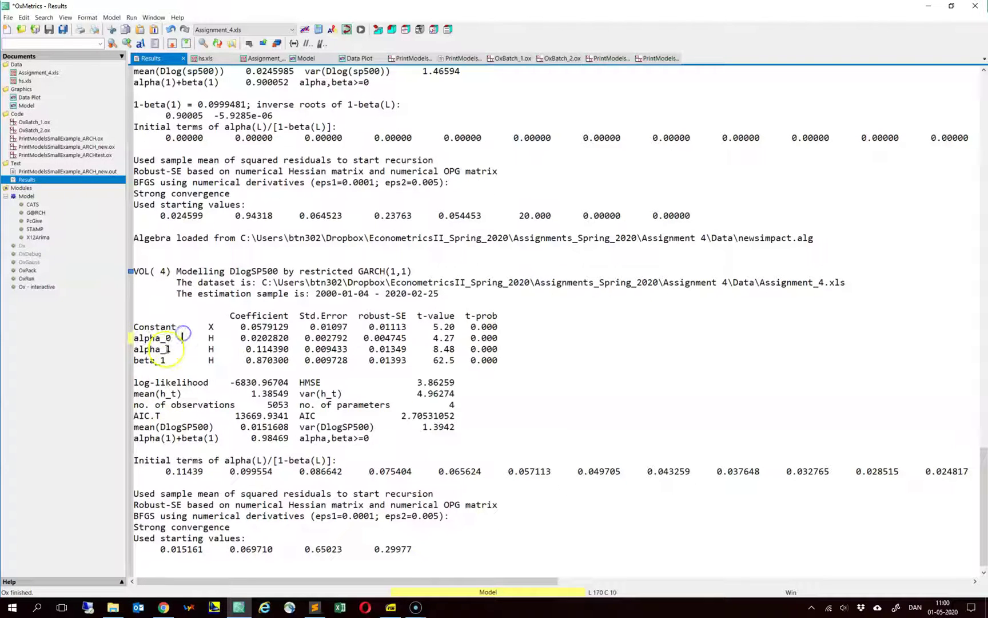
click(175, 348)
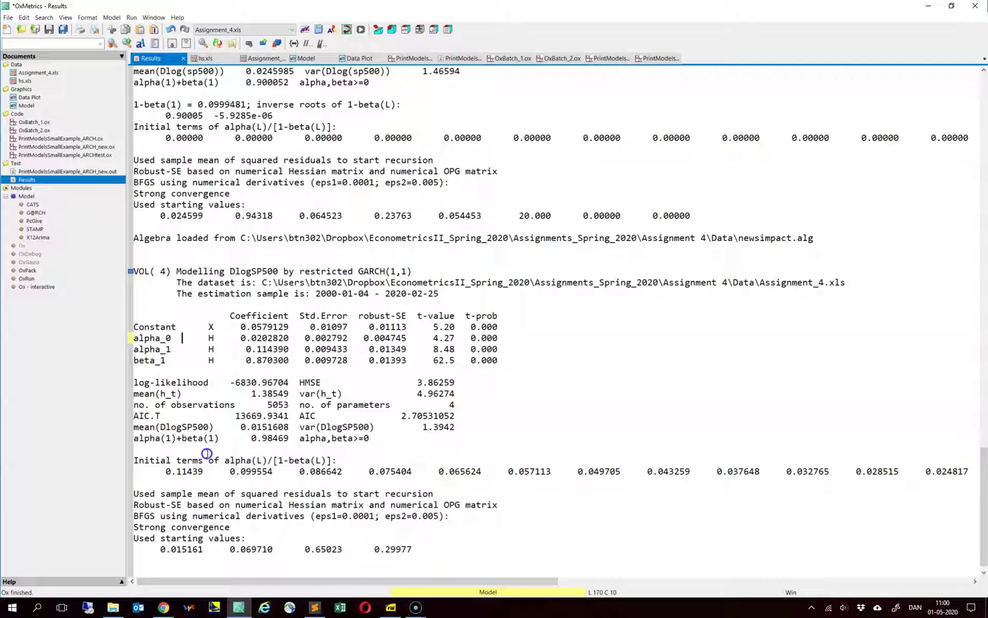
drag(166, 360, 132, 360)
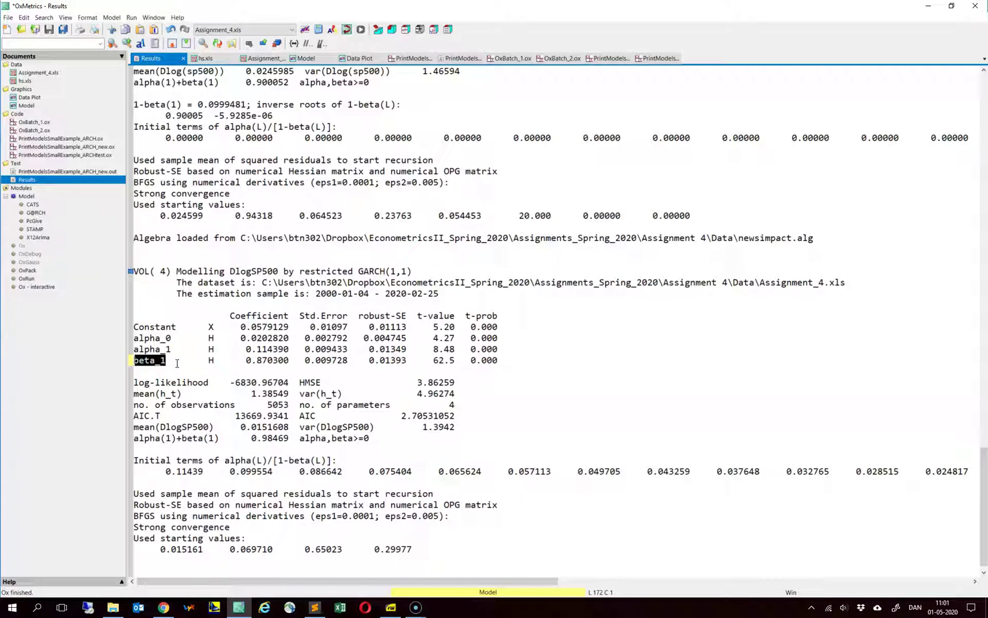
click(176, 349)
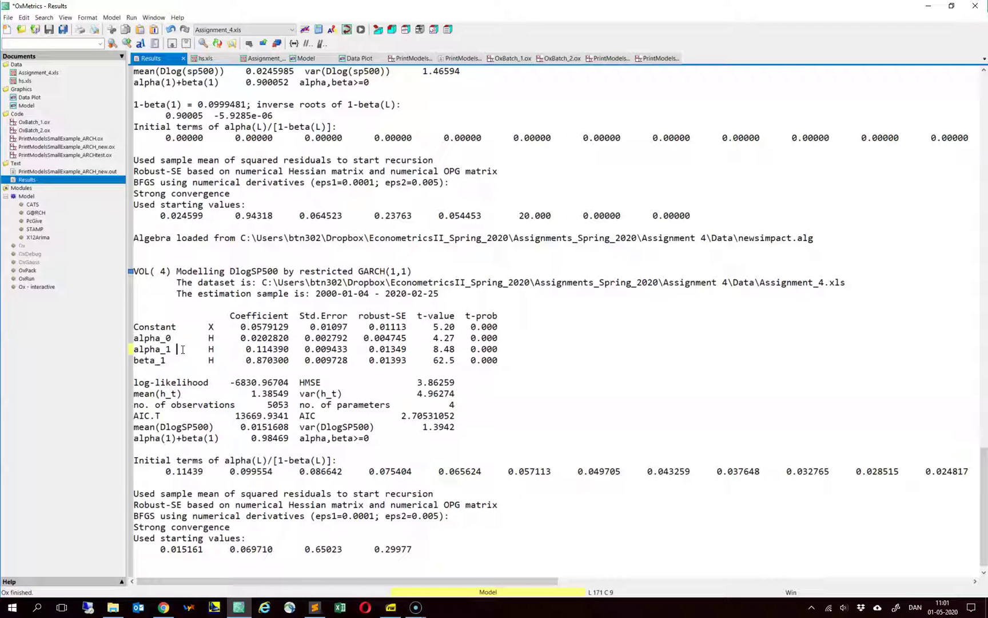
drag(180, 350, 140, 357)
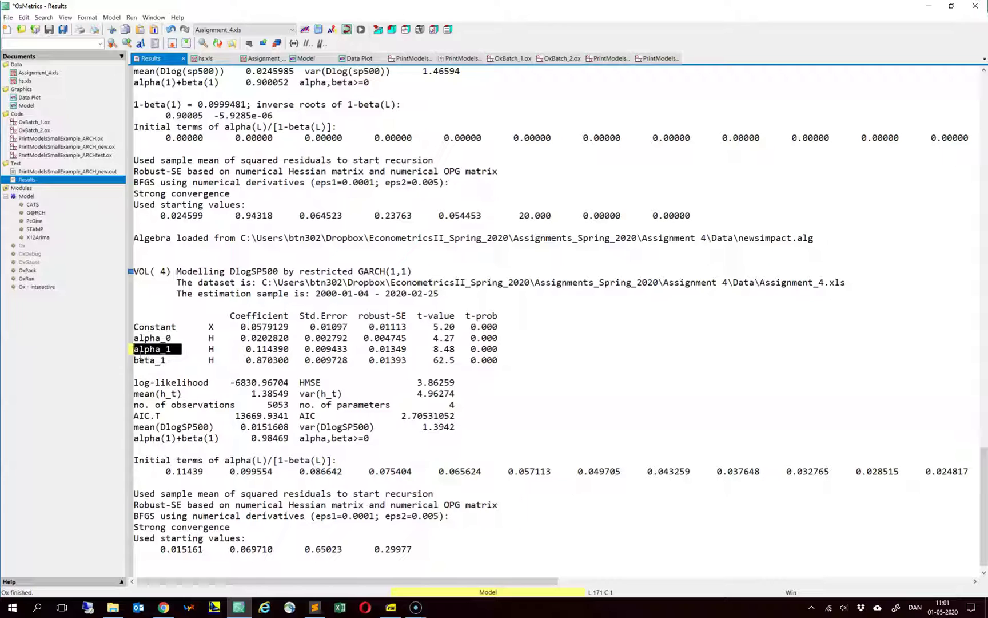
click(167, 361)
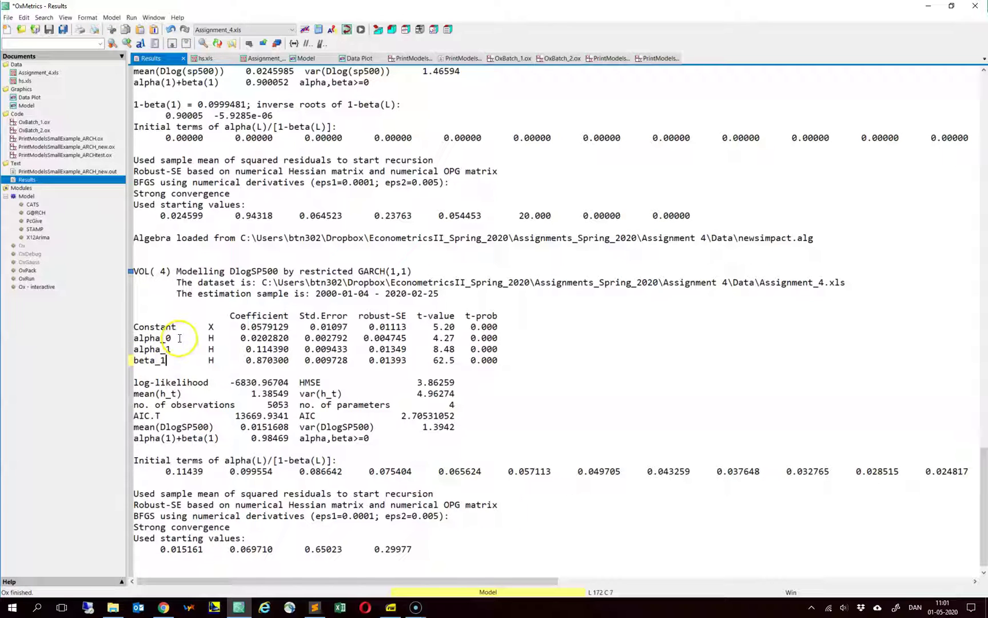
drag(178, 338, 134, 339)
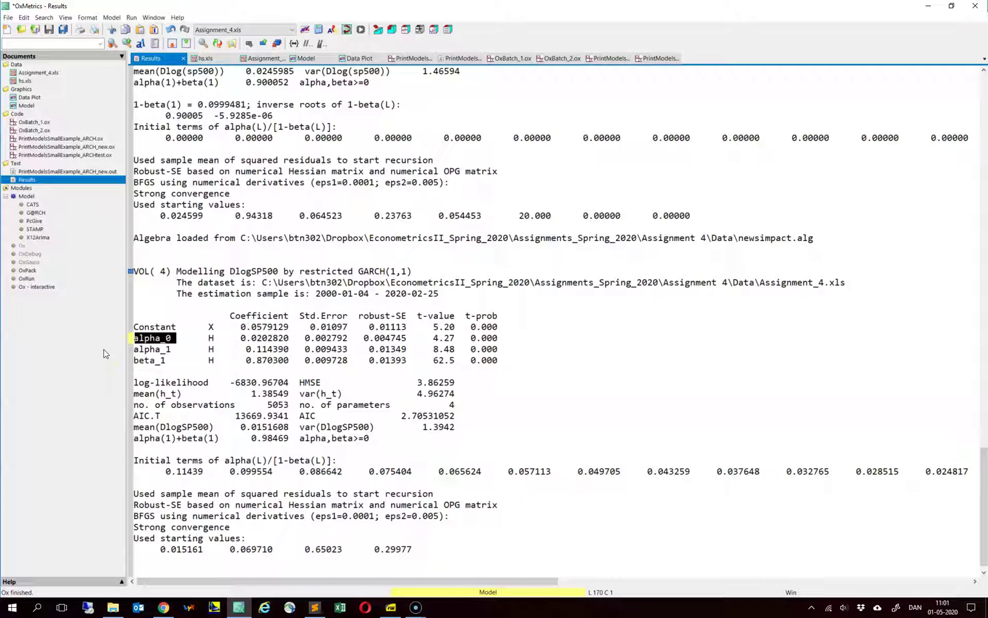
key(Up)
mouse_move(111, 611)
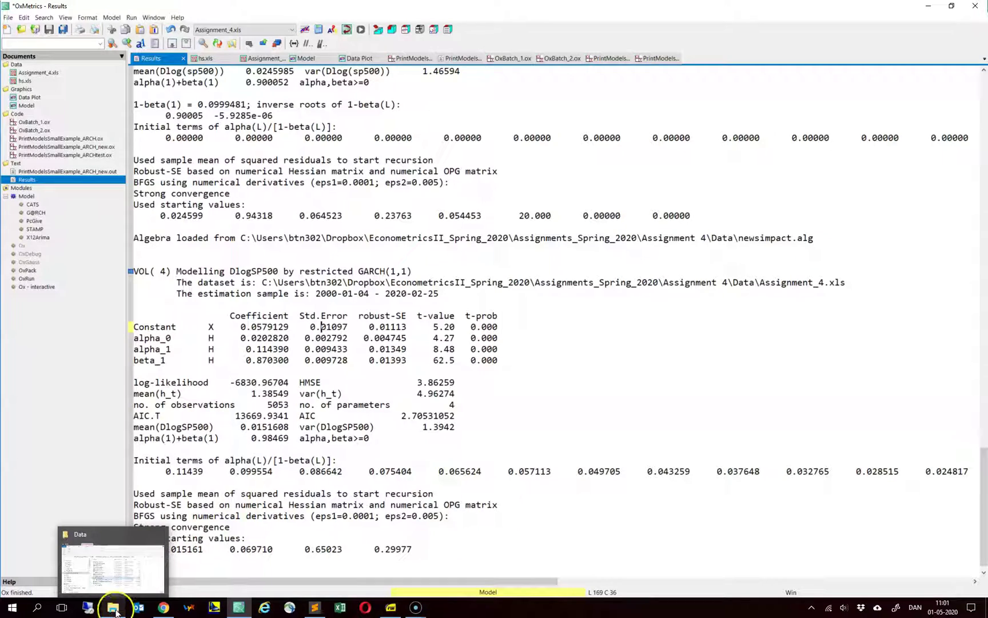
click(114, 607)
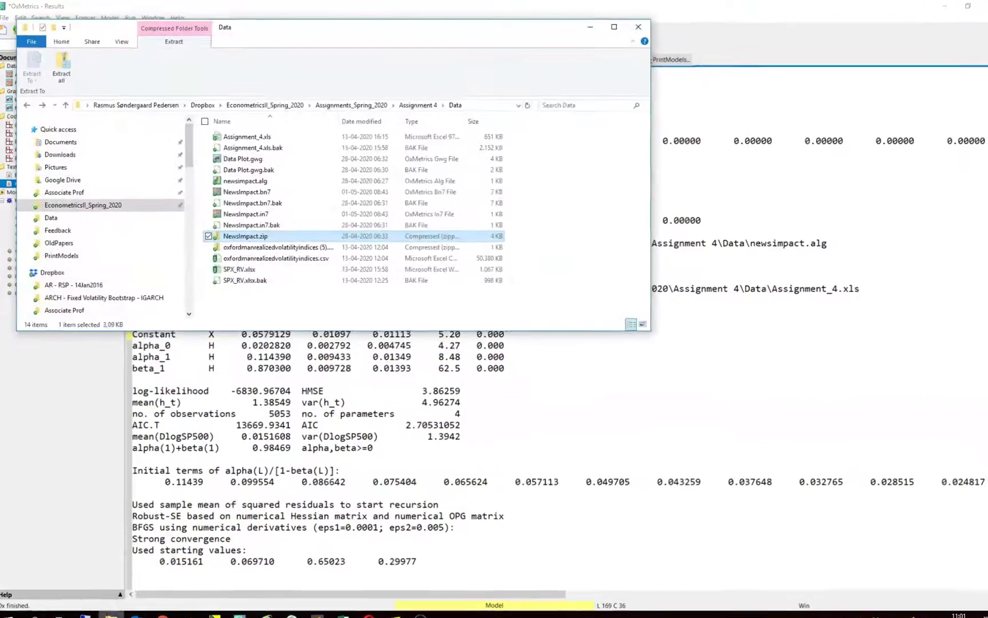
click(254, 235)
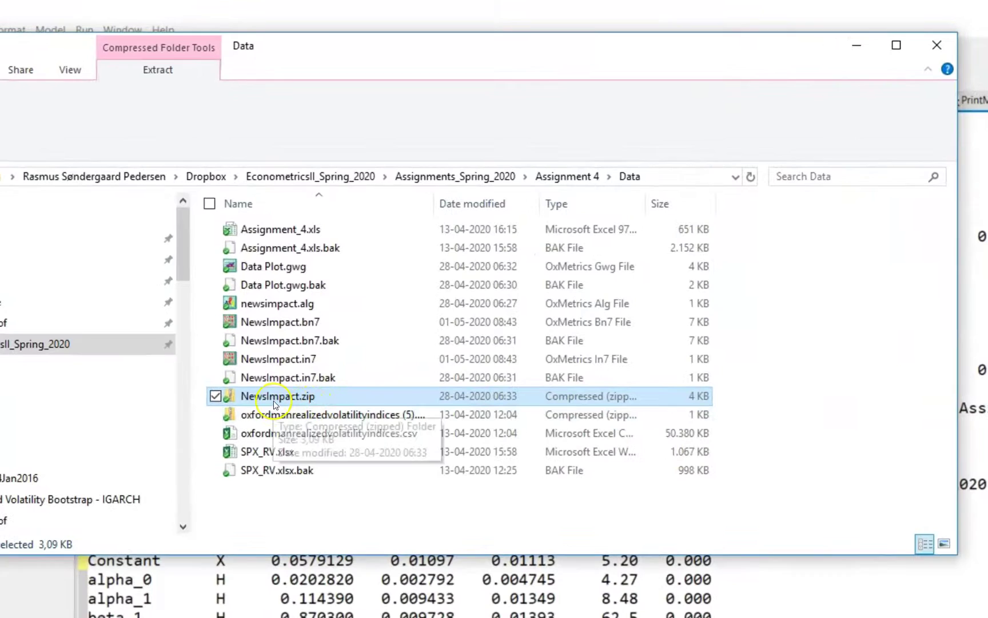
double_click(287, 398)
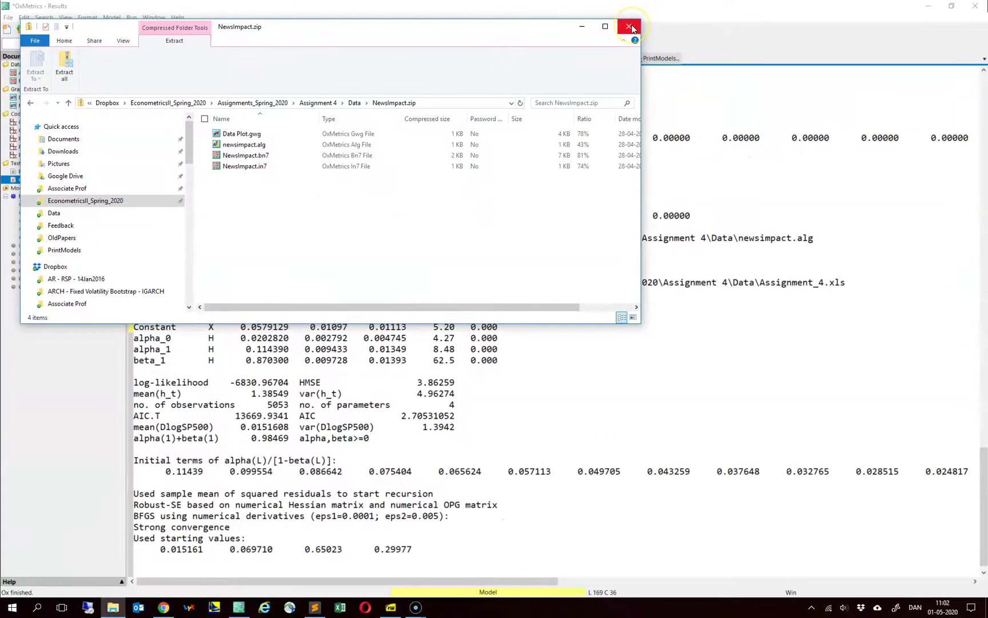
click(633, 26)
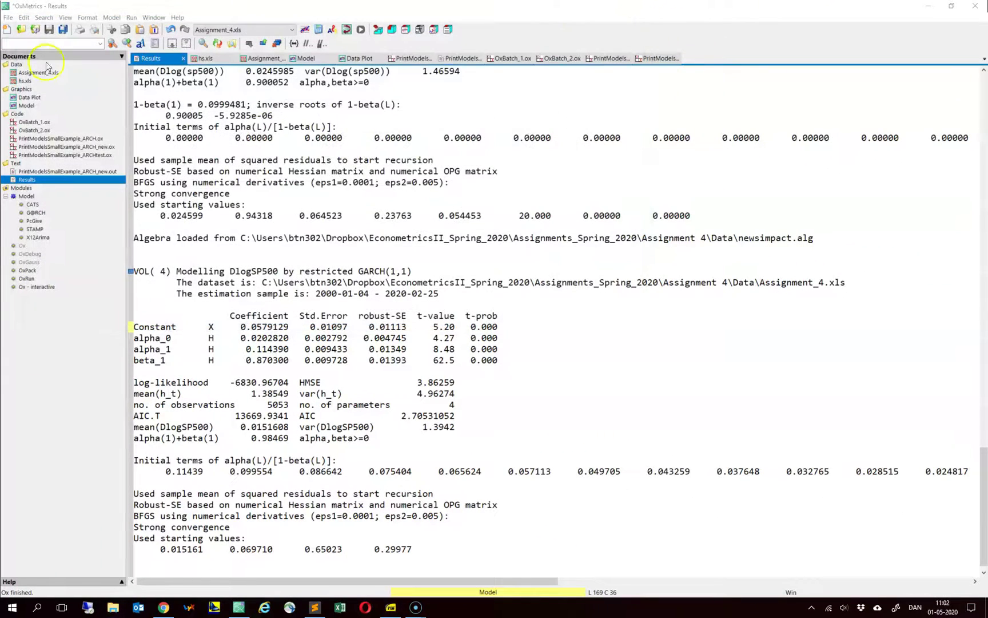
Open NewsImpact.in7 from Assignments_Spring_2020 > Assignment 4 > Data
click(20, 30)
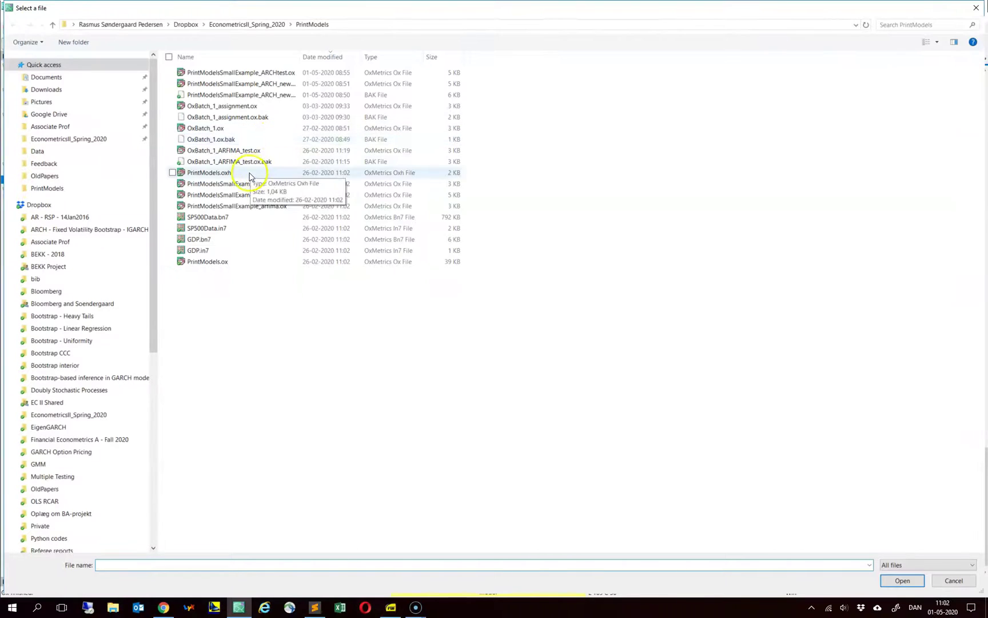
key(alt+Up)
double_click(232, 100)
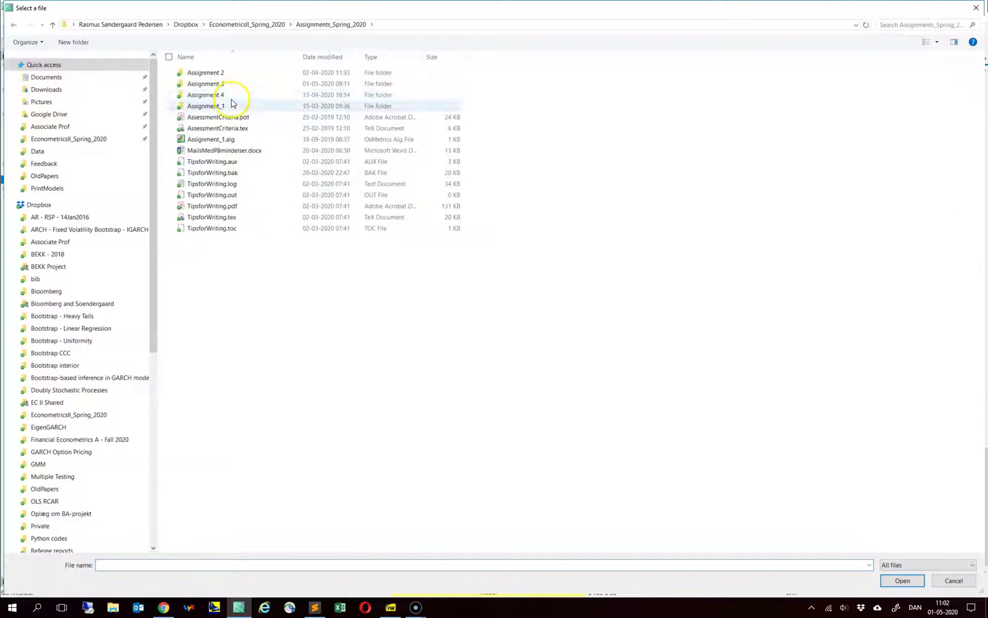
double_click(229, 95)
double_click(226, 76)
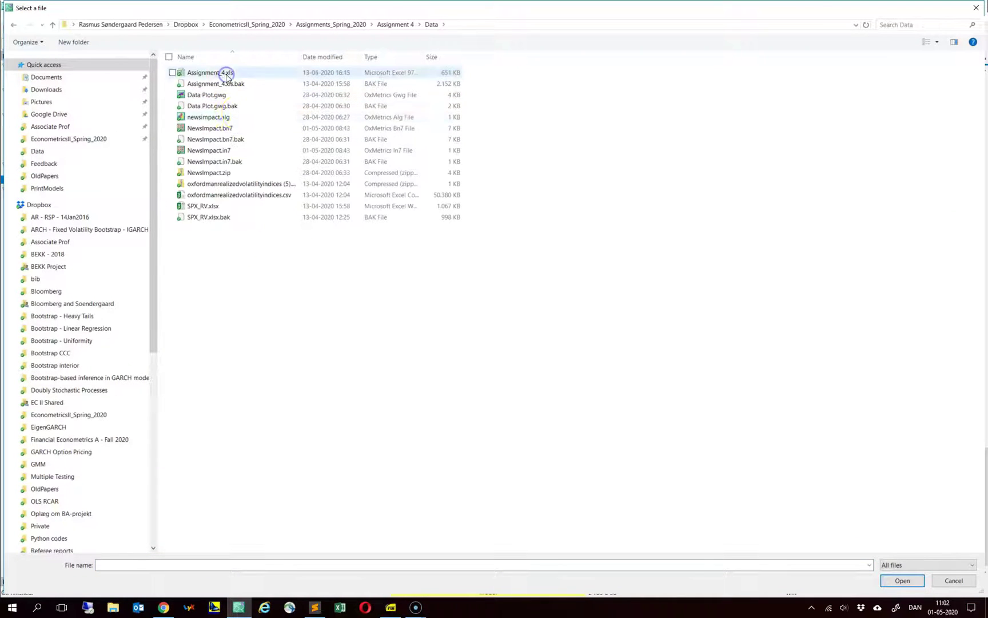
double_click(231, 153)
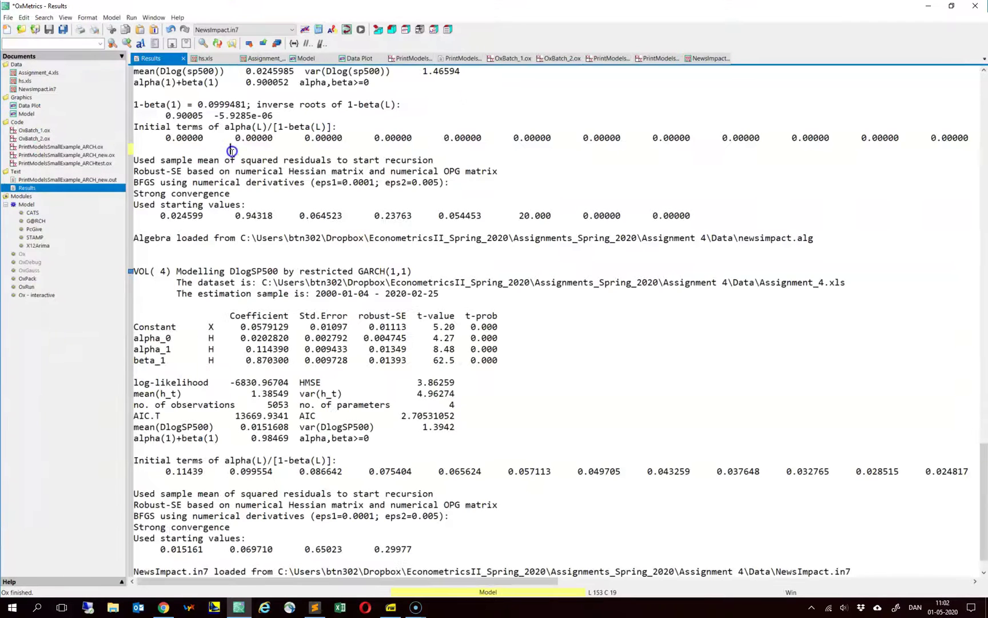
double_click(56, 90)
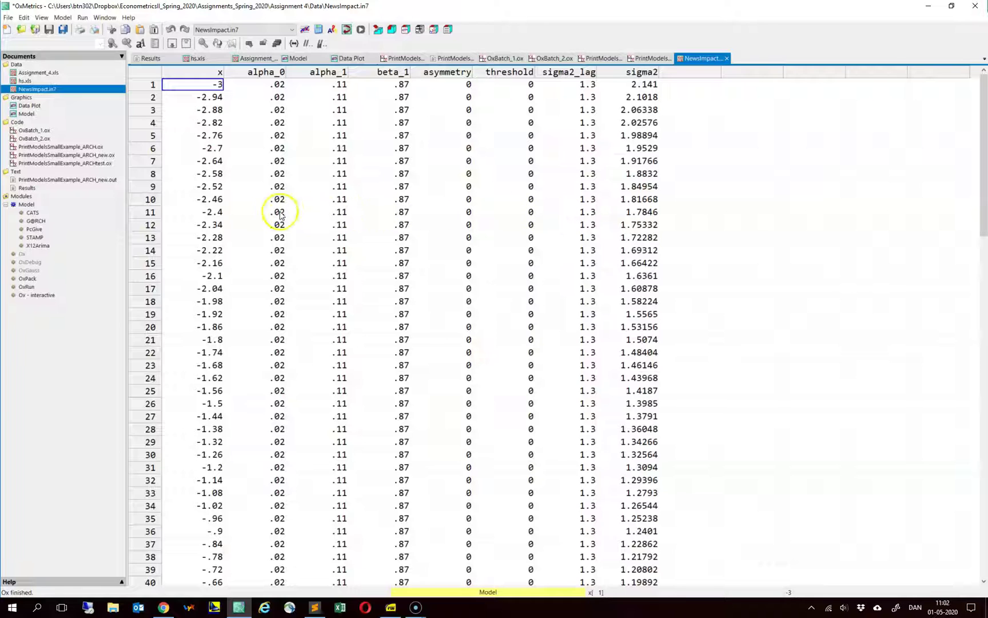
drag(286, 165, 595, 173)
click(504, 188)
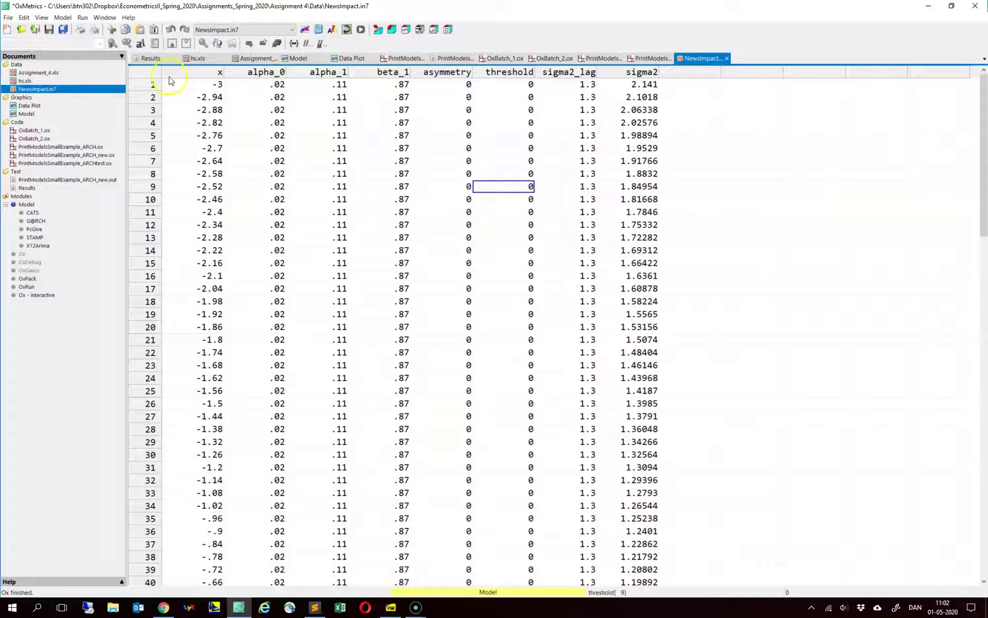
double_click(27, 188)
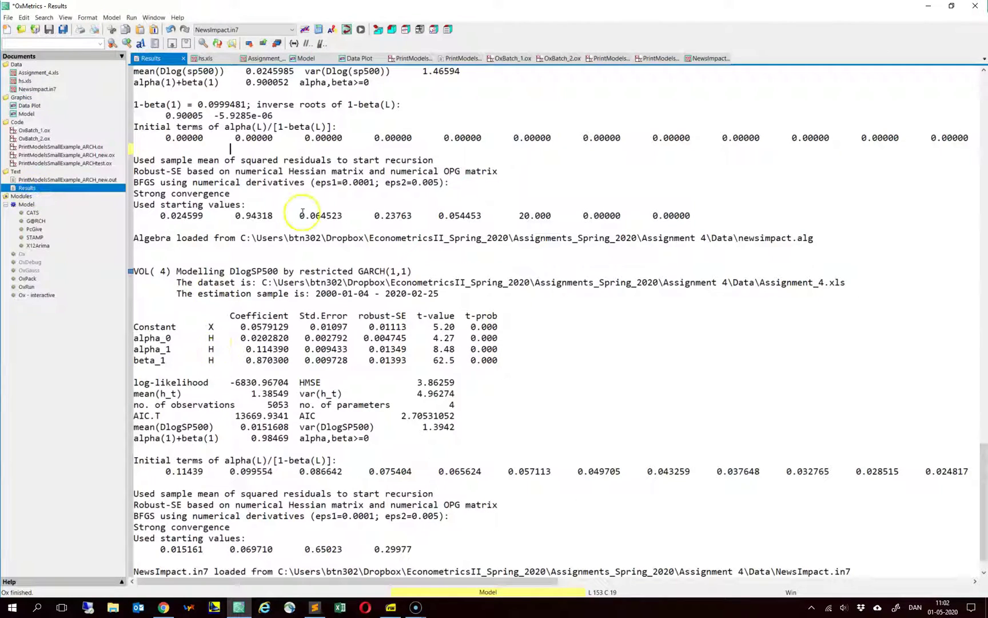
click(331, 35)
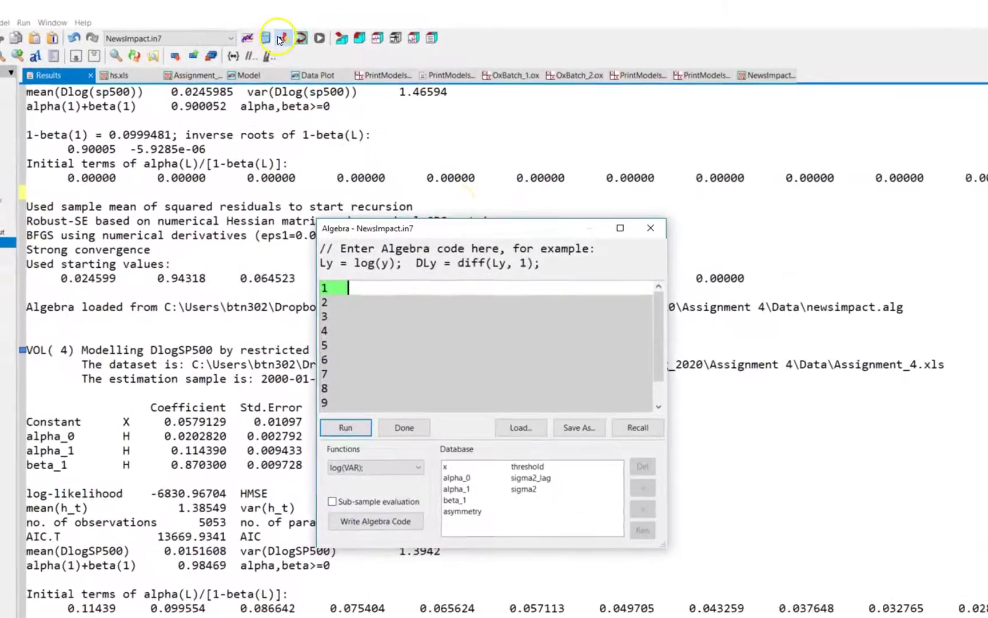
Load newsimpact.alg from the Data folder into the Algebra editor
drag(485, 235, 679, 90)
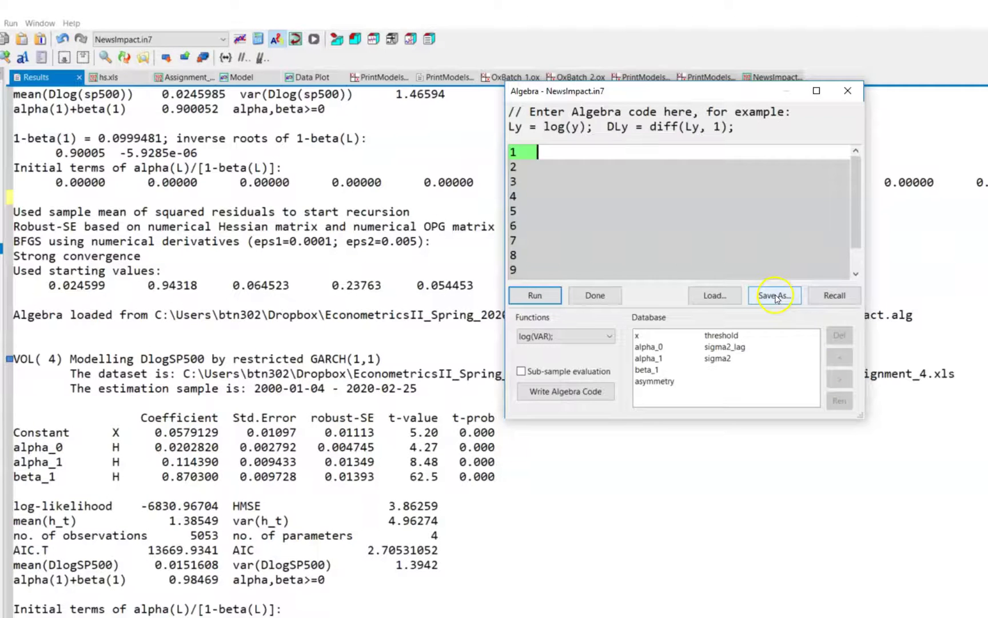
click(714, 295)
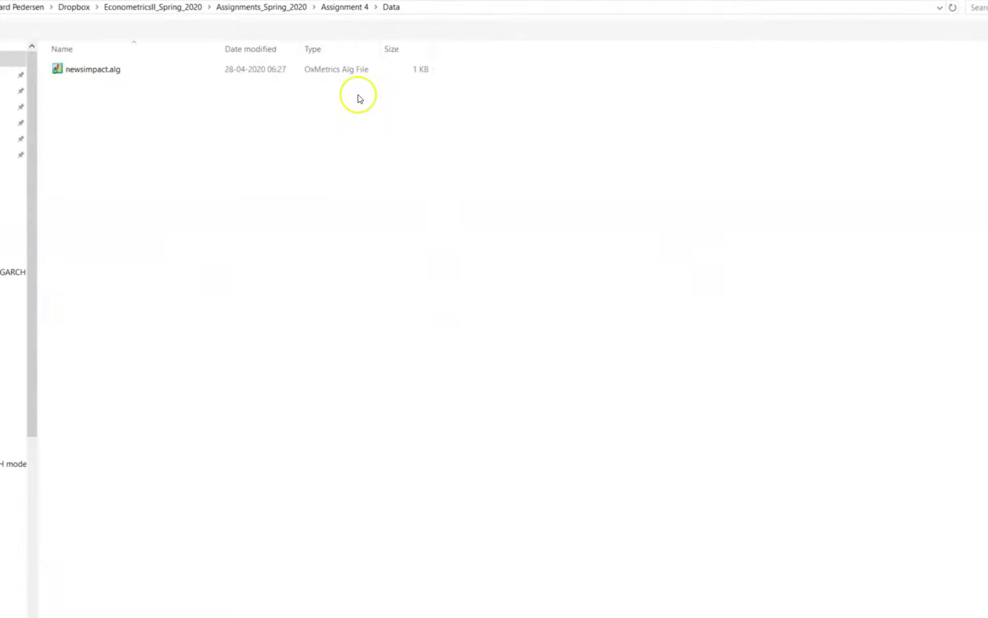
double_click(114, 70)
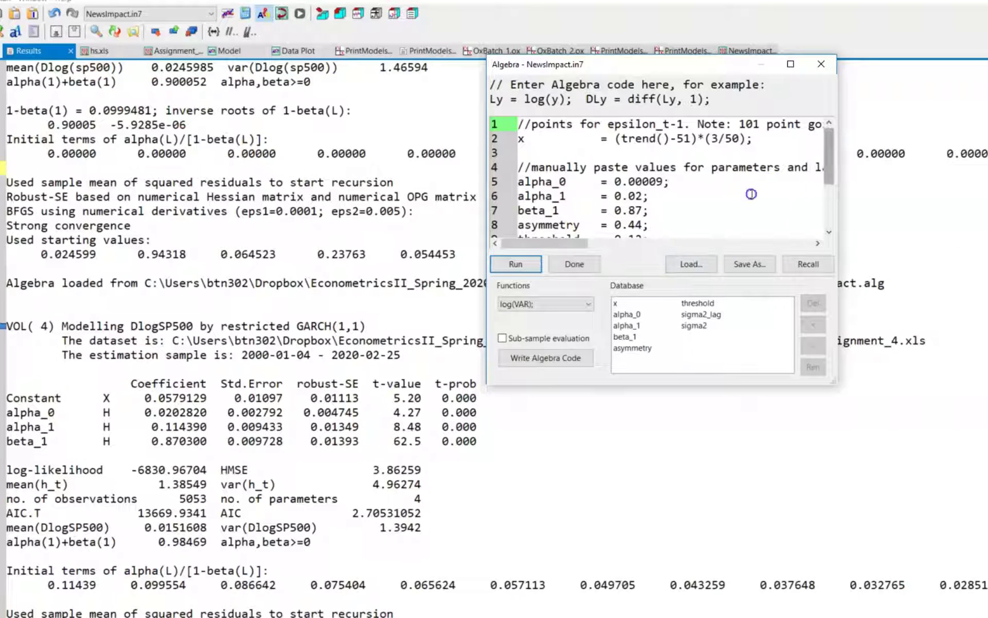
Enlarge the Algebra editor and highlight the note and line defining the -3 to 3 x grid
drag(487, 383, 258, 605)
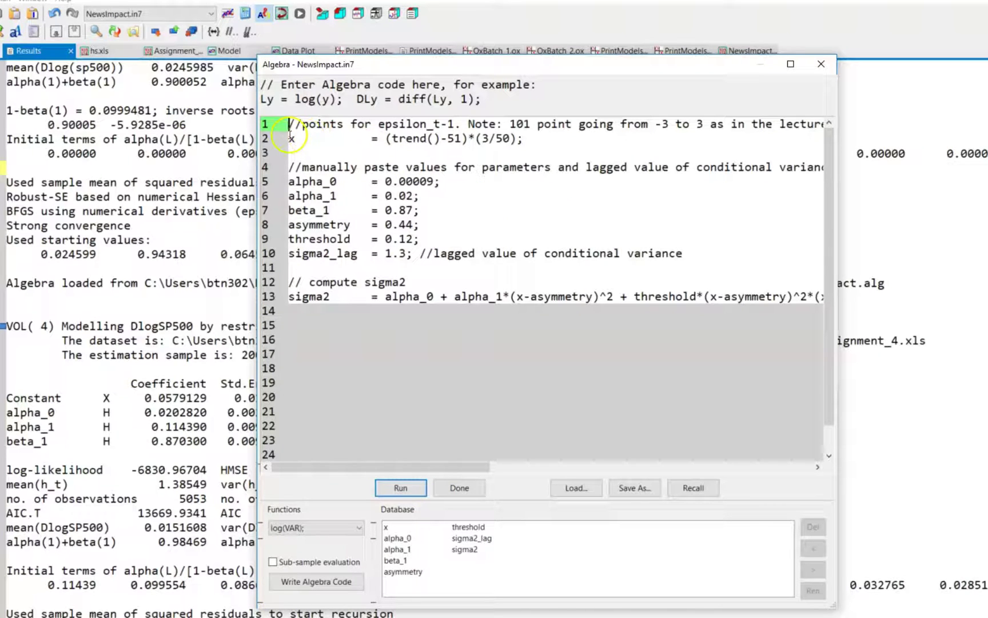
mouse_move(289, 138)
mouse_down()
mouse_move(562, 126)
mouse_move(531, 140)
mouse_up()
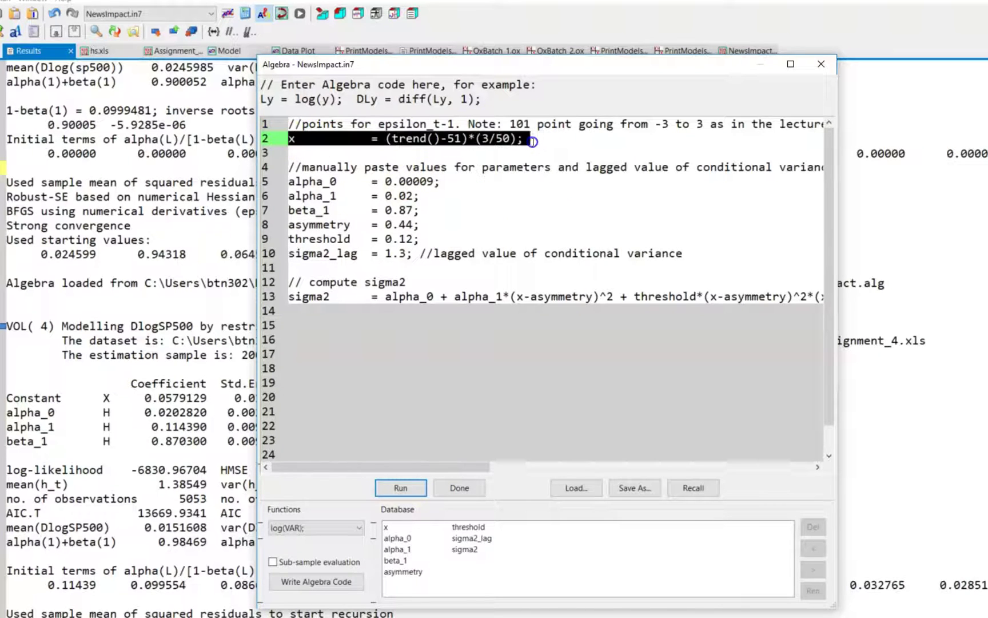
click(533, 142)
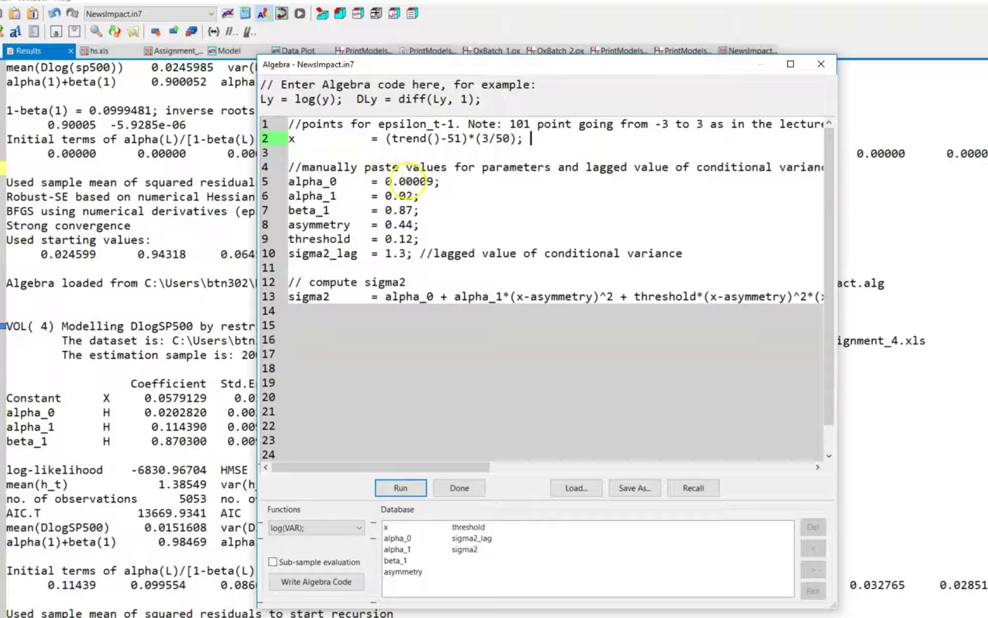
Edit the code so alpha_0 = 0.02, alpha_1 = 0.11, and asymmetry and threshold equal 0
drag(406, 181, 436, 182)
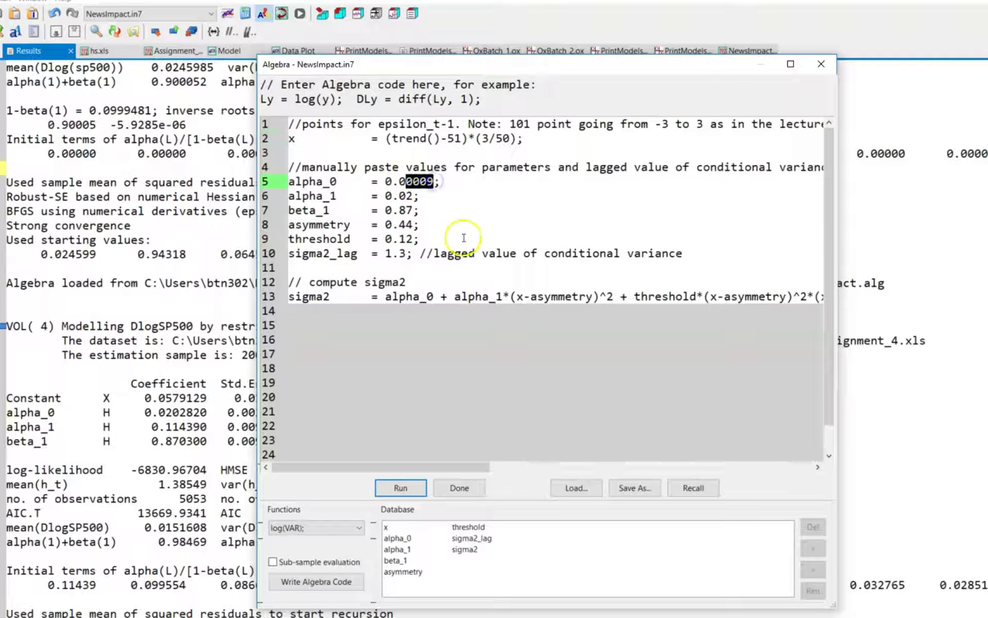
text(2)
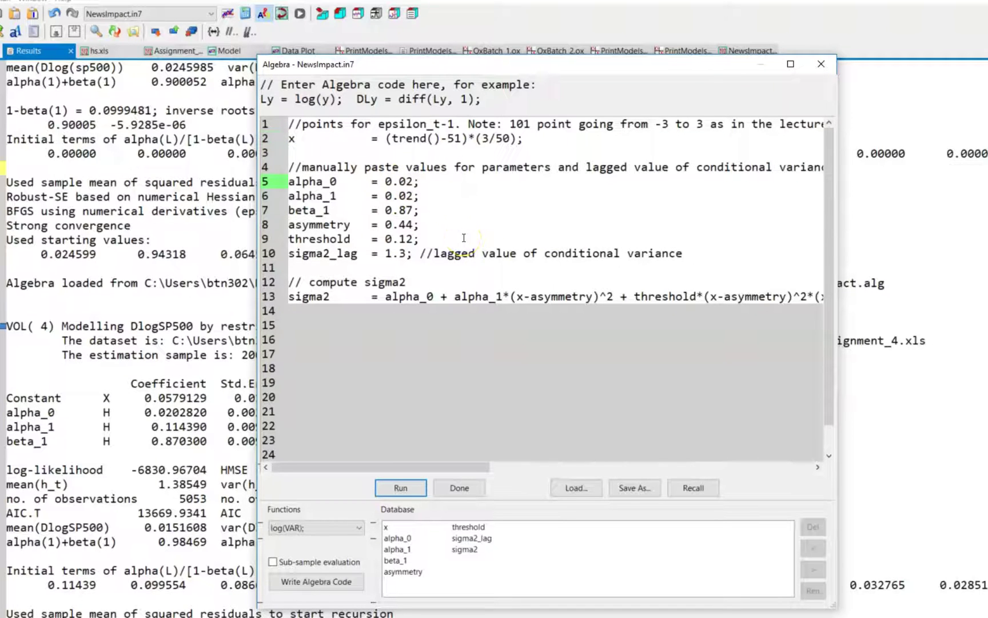
drag(453, 182, 291, 182)
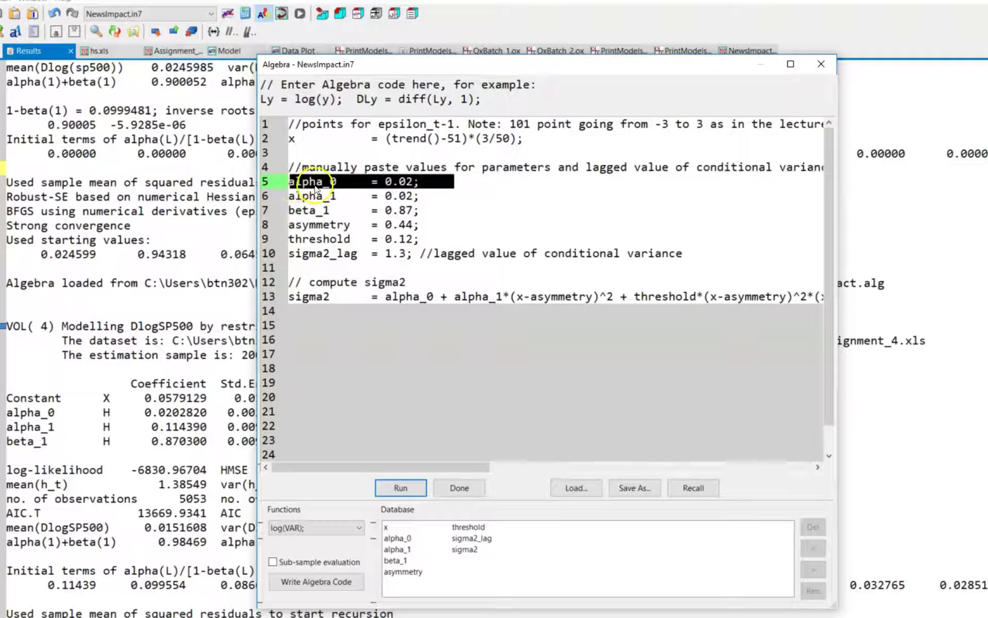
click(386, 182)
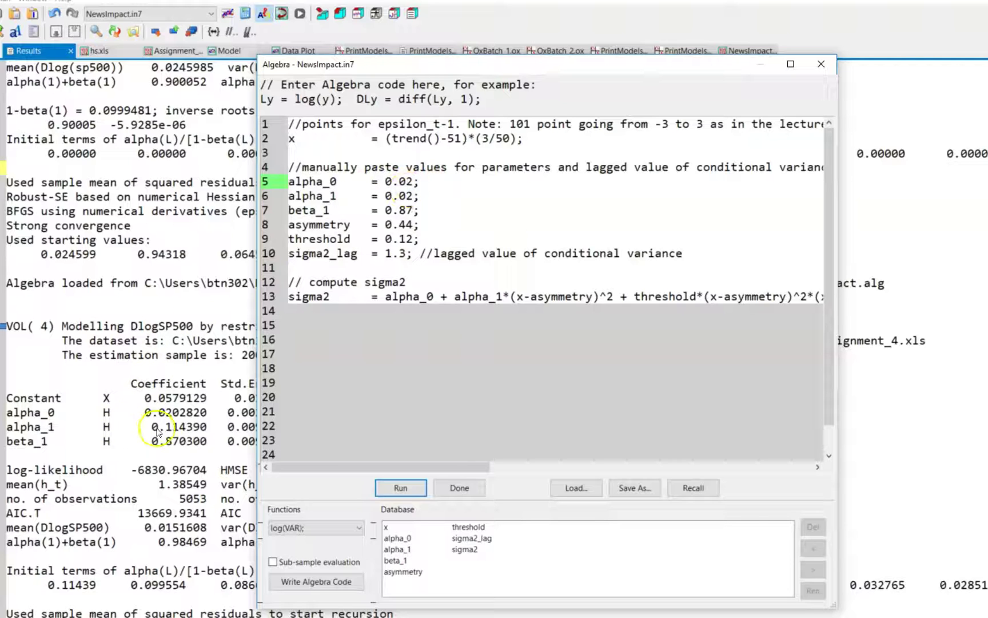
double_click(406, 195)
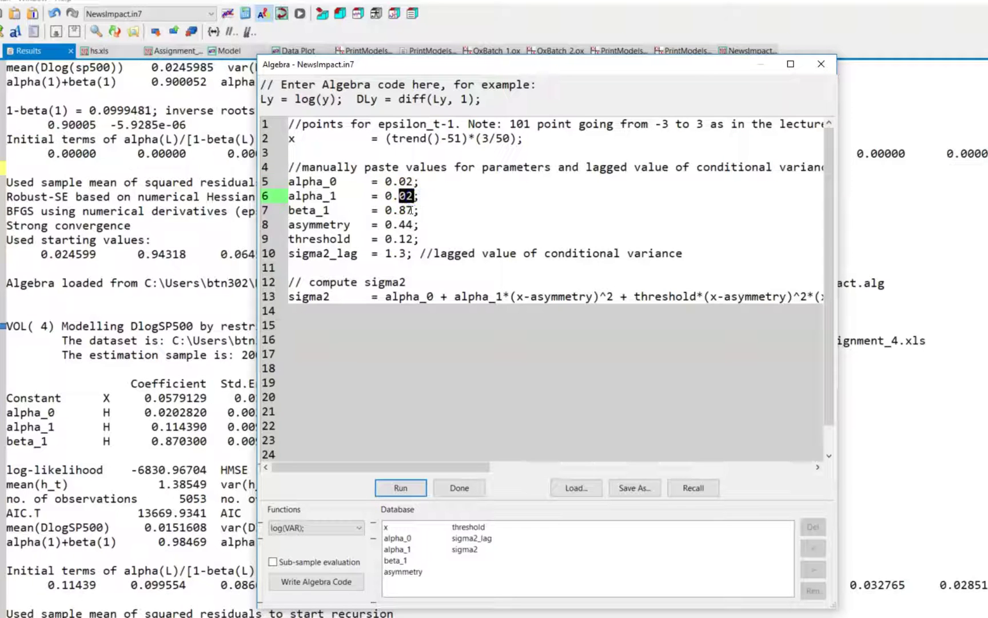
text(11)
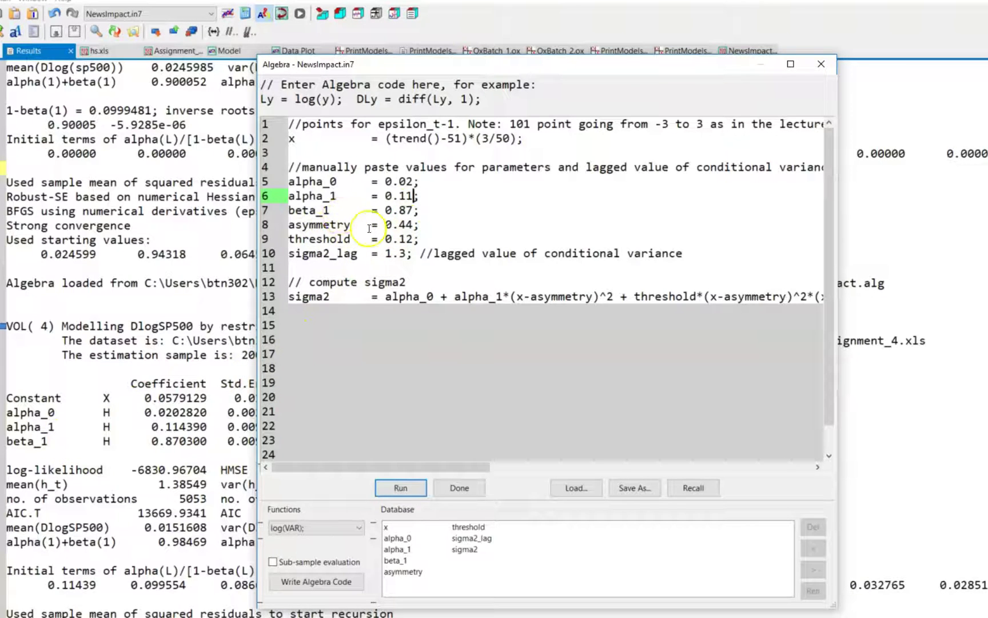
double_click(407, 224)
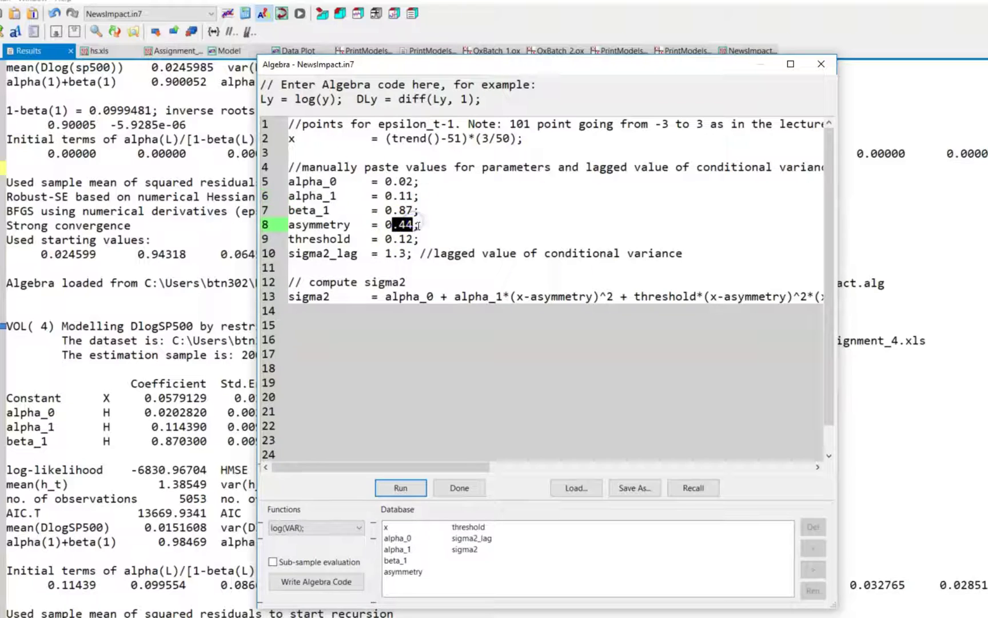
key(BackSpace)
drag(393, 239, 417, 237)
key(BackSpace)
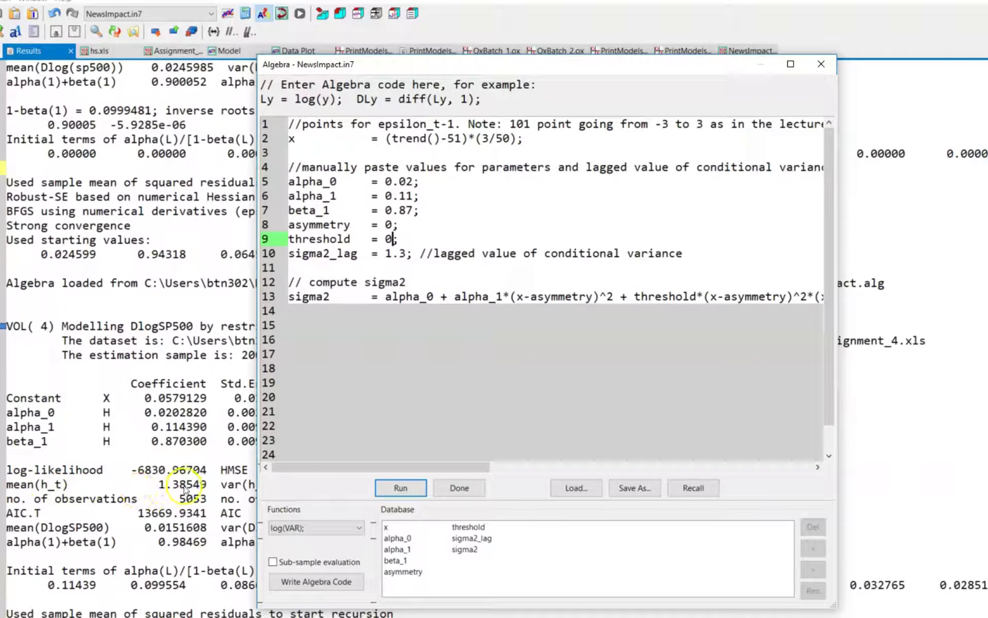
Change sigma2_lag from 1.3 to 1.4 on line 10 of the algebra code
click(406, 254)
key(BackSpace)
text(4)
Run the algebra code and open the NewsImpact.in7 table to view the x and sigma2 columns
click(401, 490)
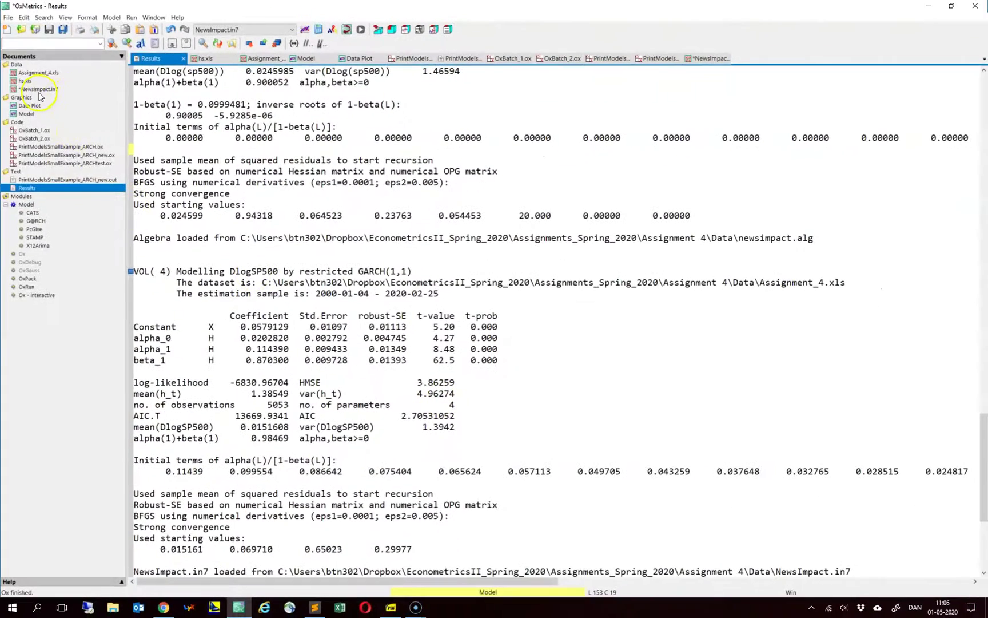
double_click(39, 90)
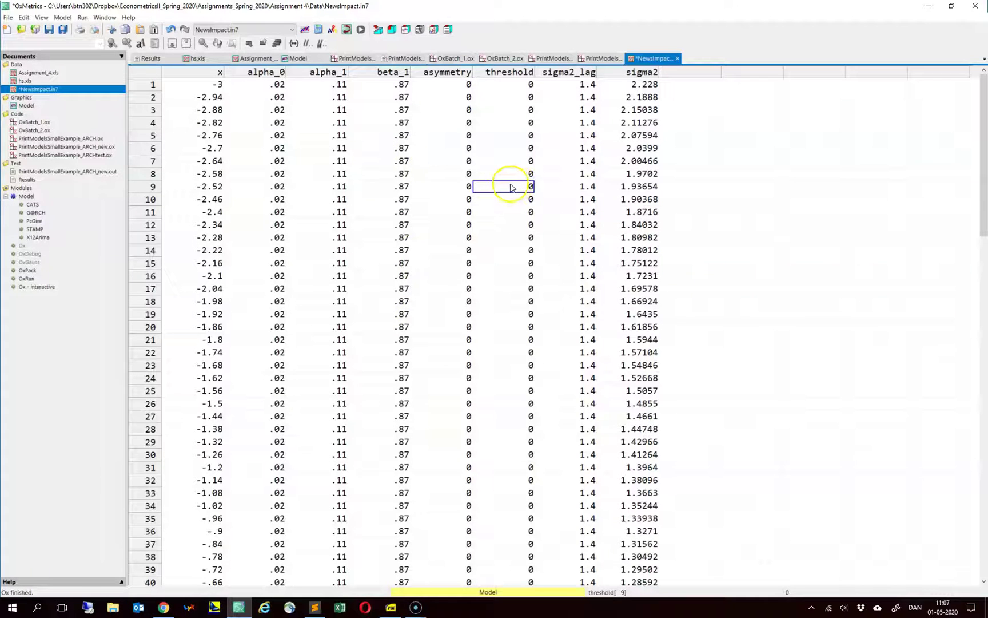
Plot sigma2 against x as a scatter plot, giving a U-shaped news-impact curve
click(378, 30)
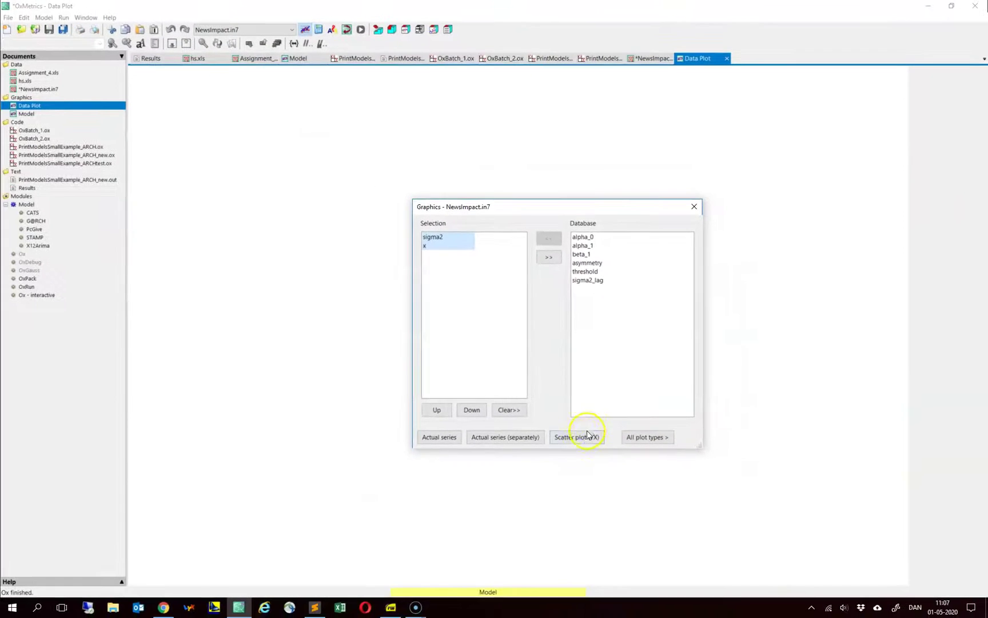
click(554, 510)
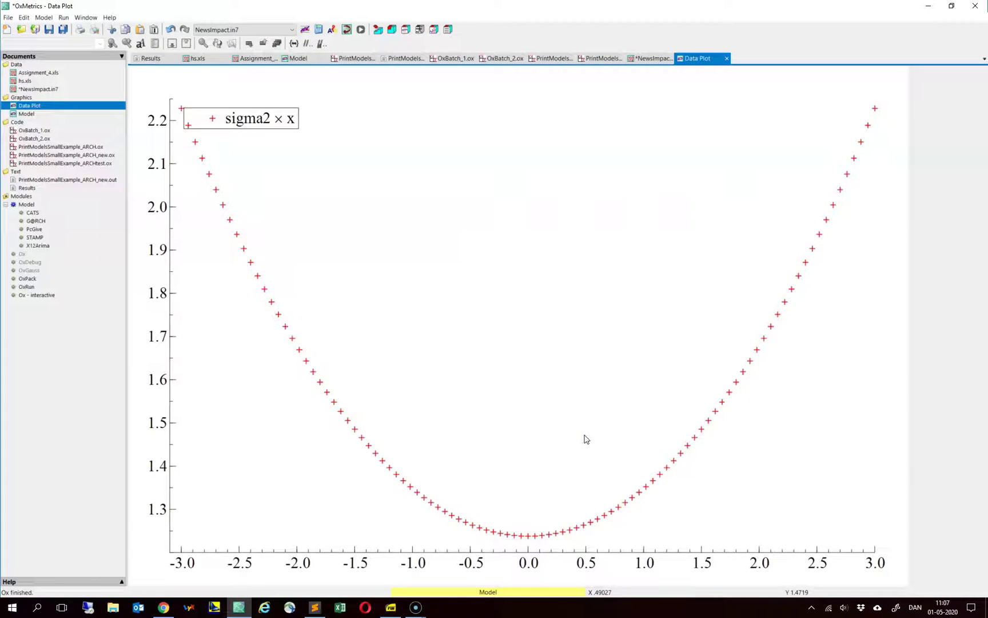
In Edit Graph, set the Y label to $\sigma_t^2$ and the X label to $\epsilon_{t-1}$
right_click(394, 224)
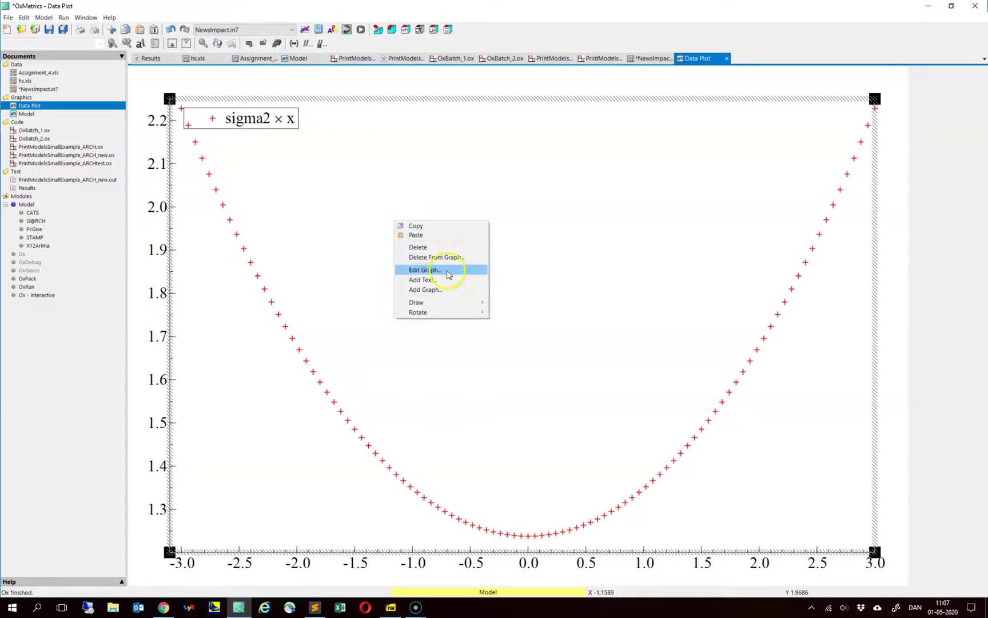
click(420, 267)
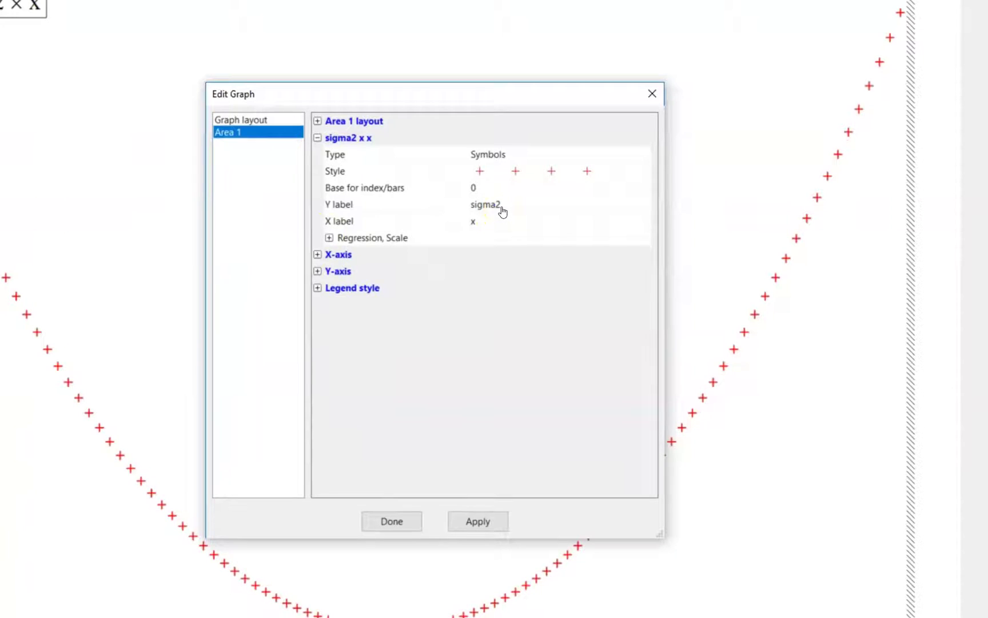
click(502, 207)
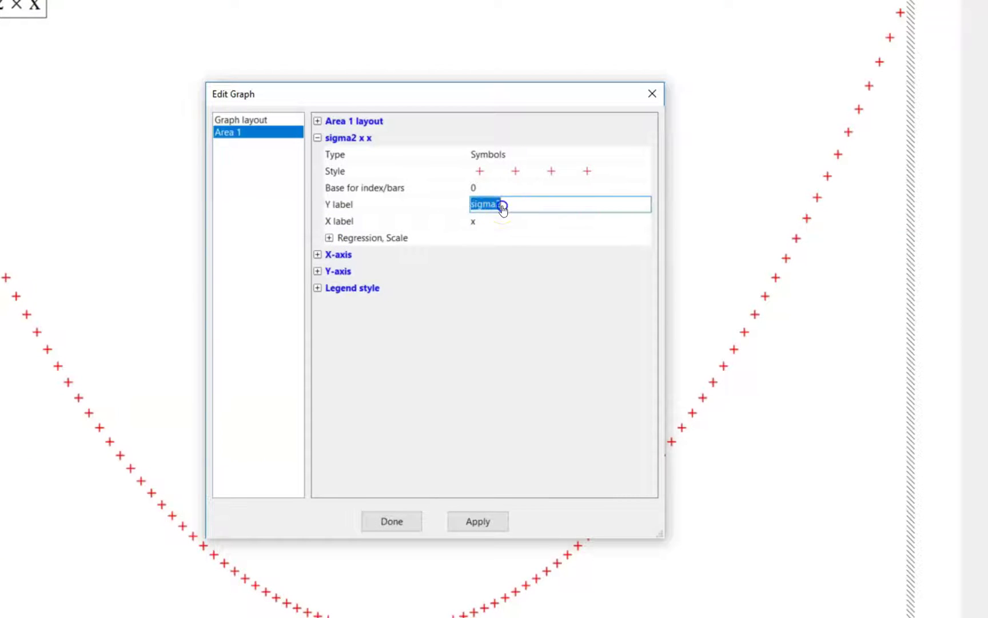
text($\sigma_t^2$)
click(493, 220)
text($\)
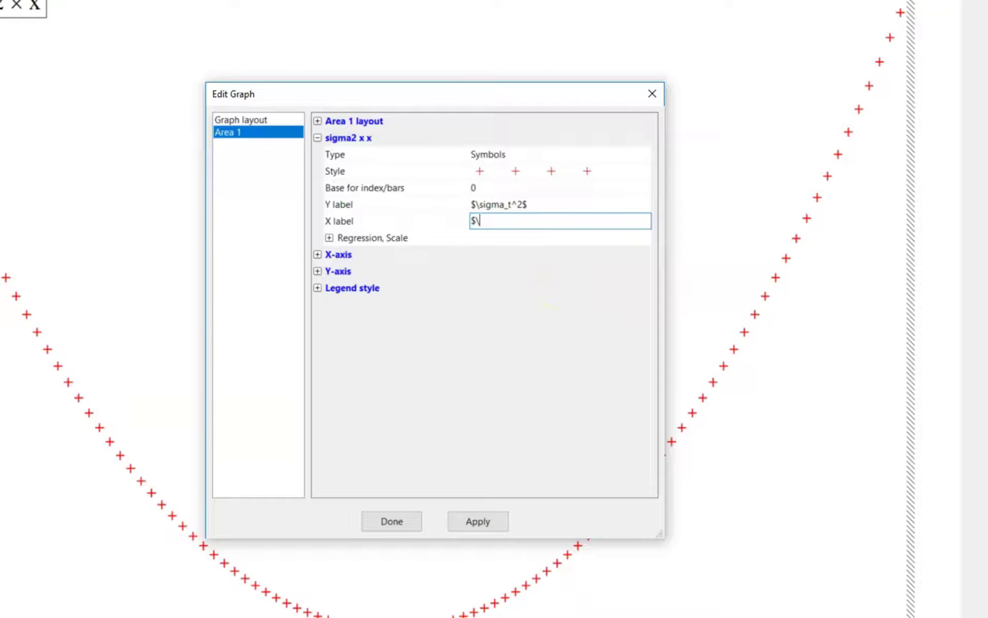
text(epsilon_{t-1}$)
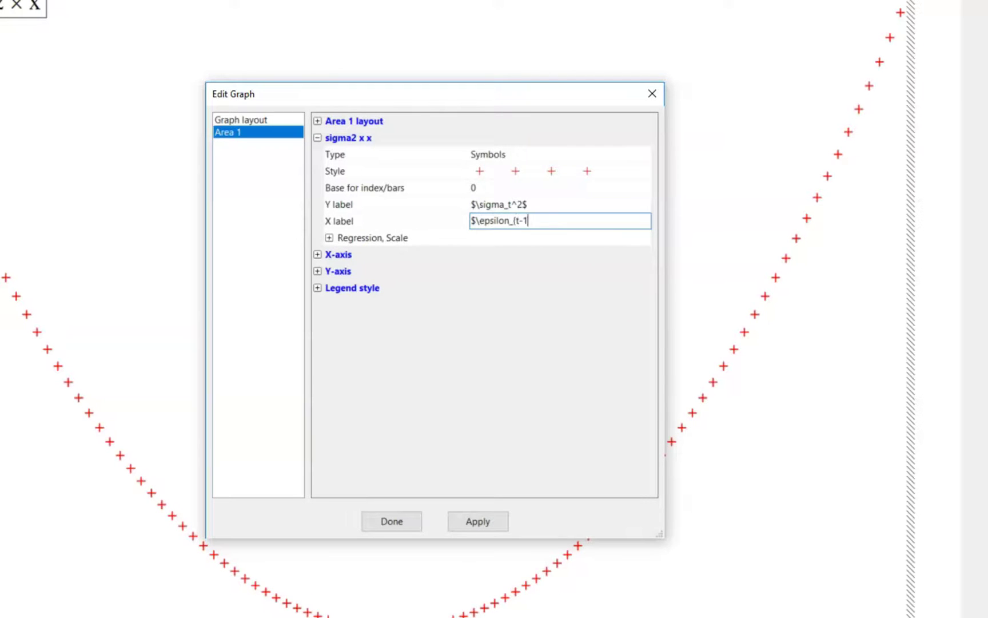